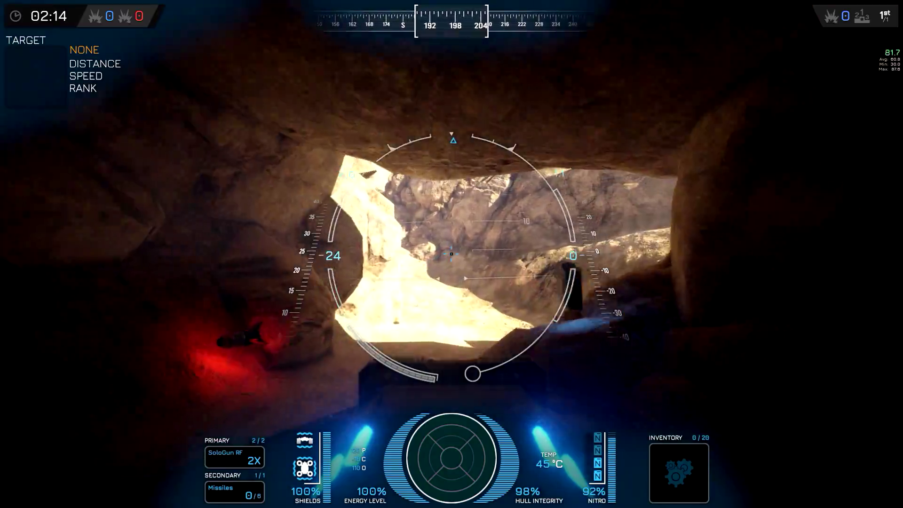
pyautogui.press('shift')
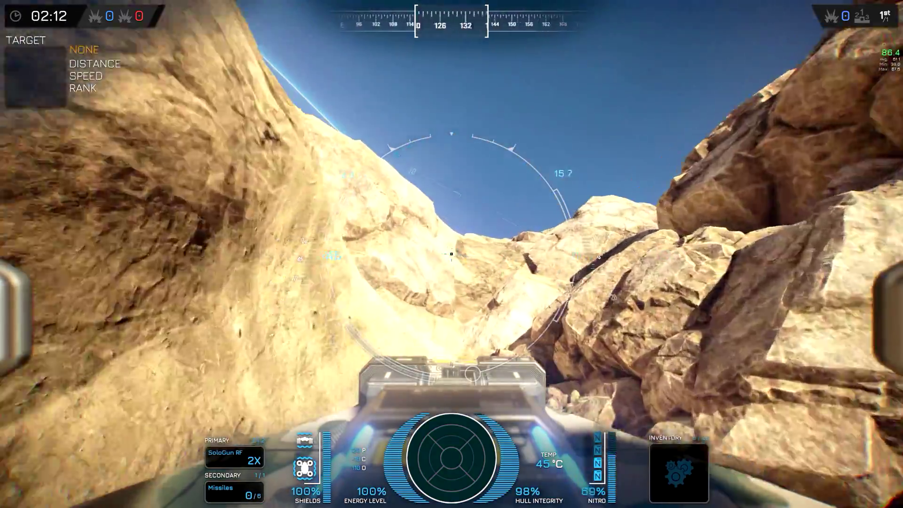
pyautogui.press('shift')
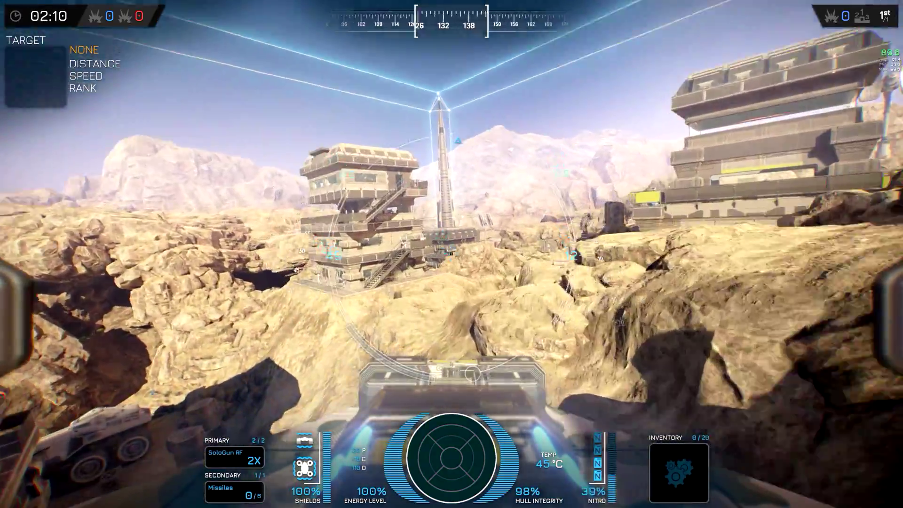
pyautogui.press('shift')
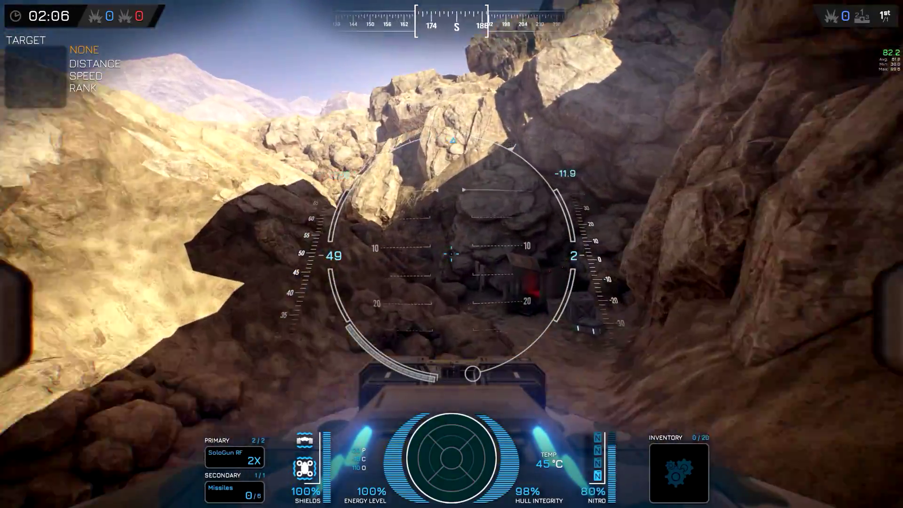
pyautogui.press('shift')
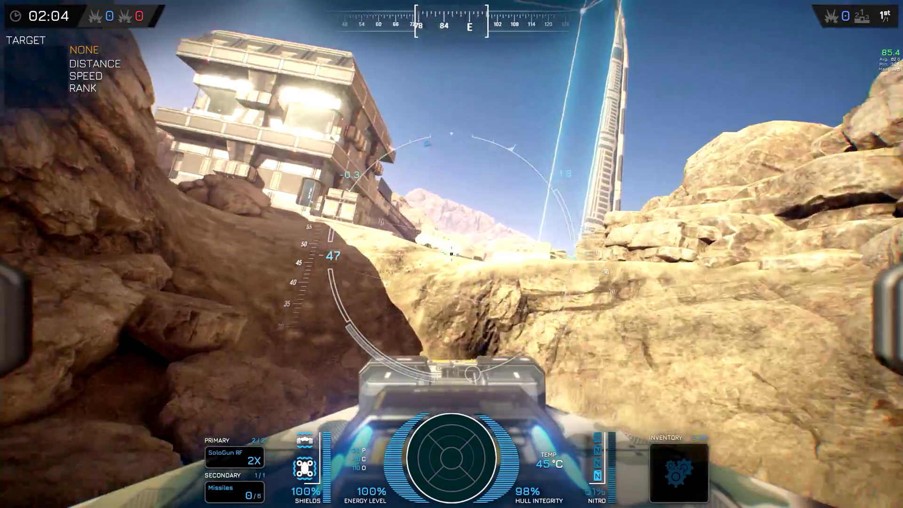
pyautogui.press('shift')
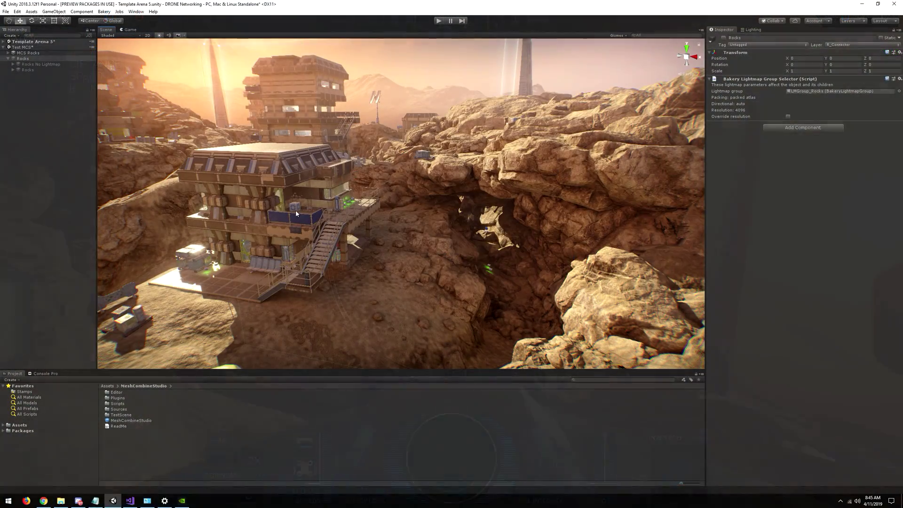
# Deactivate the MCS Rocks object and look over the bare terrain around the buildings and canyon
pyautogui.moveTo(295, 210); pyautogui.dragTo(228, 201, button='right')
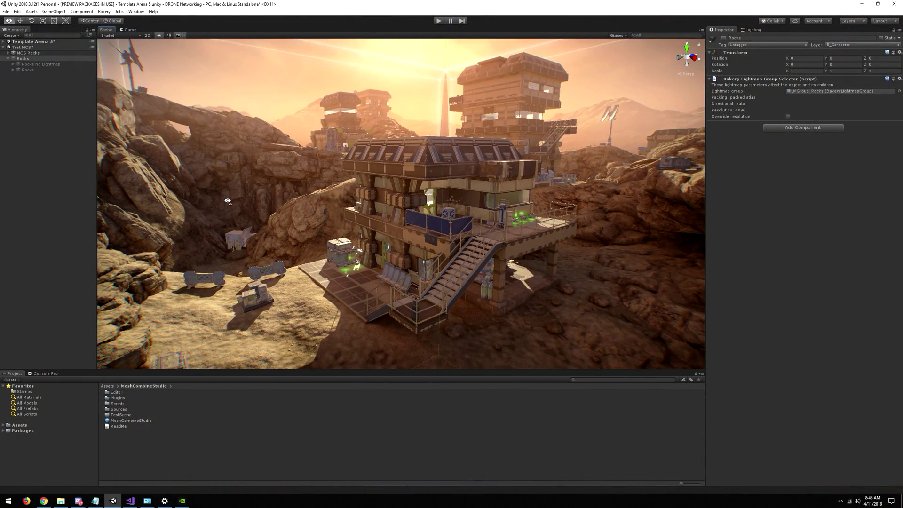
pyautogui.moveTo(333, 292); pyautogui.dragTo(444, 282, button='right')
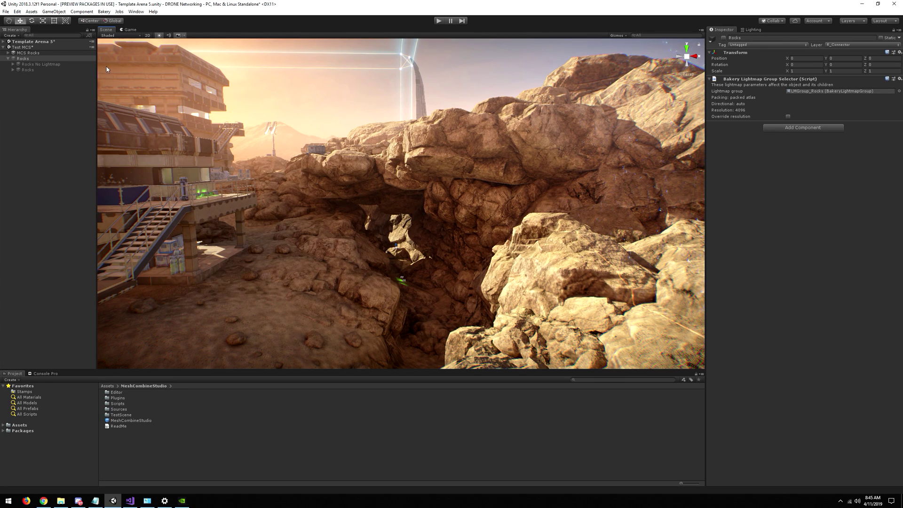
pyautogui.click(58, 53)
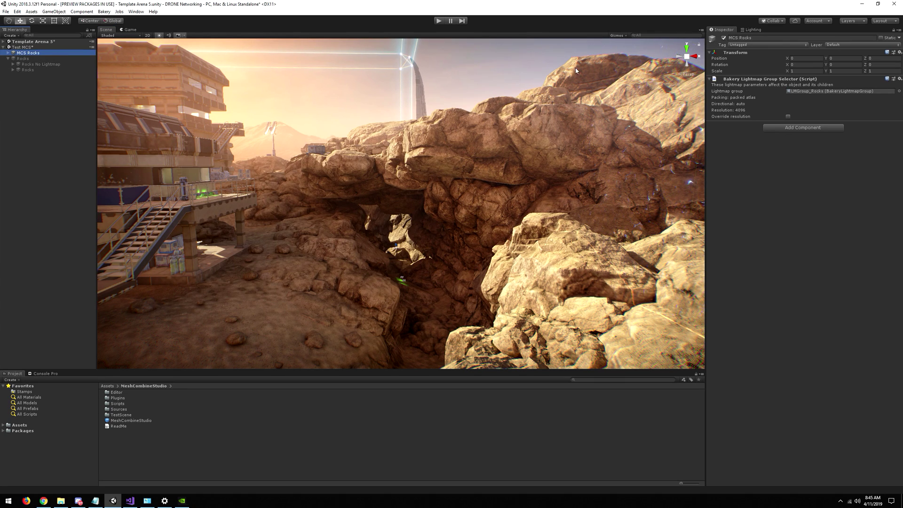
pyautogui.click(724, 39)
pyautogui.moveTo(498, 245); pyautogui.dragTo(183, 169, button='right')
pyautogui.moveTo(582, 268); pyautogui.dragTo(590, 180, button='right')
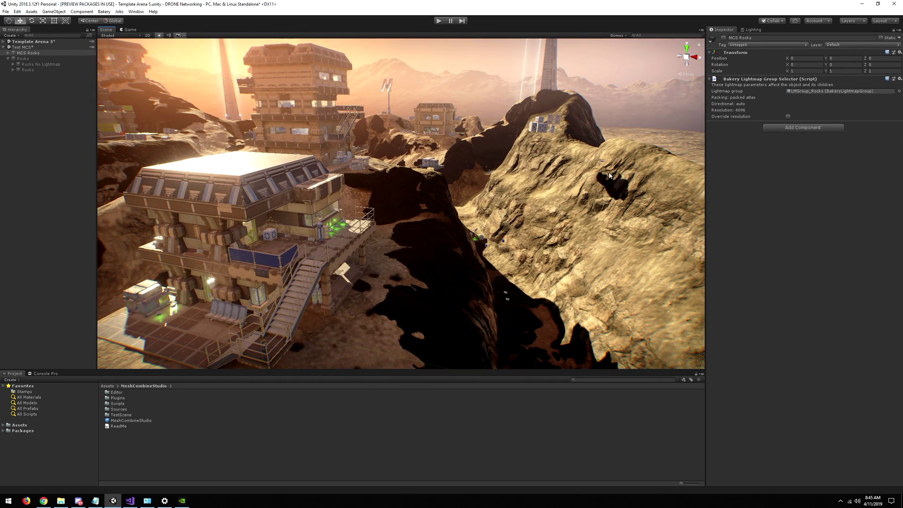
pyautogui.moveTo(563, 238); pyautogui.dragTo(416, 201, button='right')
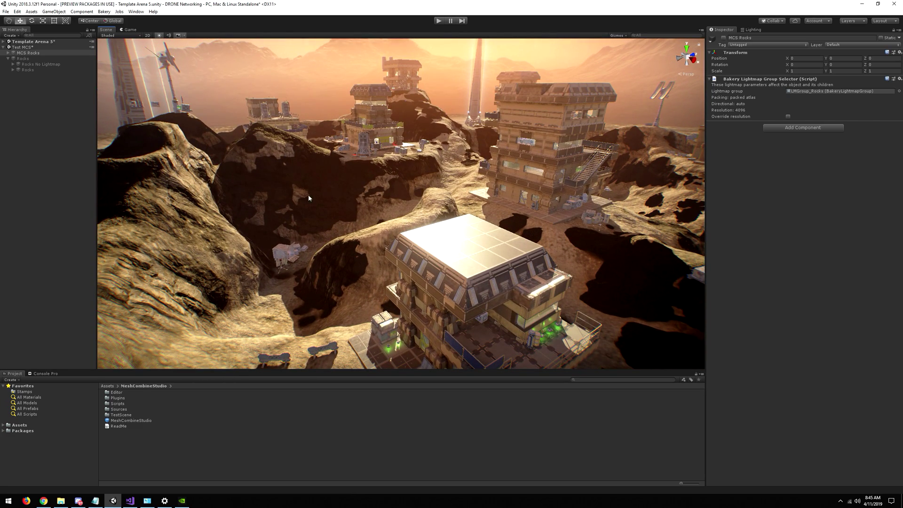
pyautogui.moveTo(306, 193); pyautogui.dragTo(459, 194, button='right')
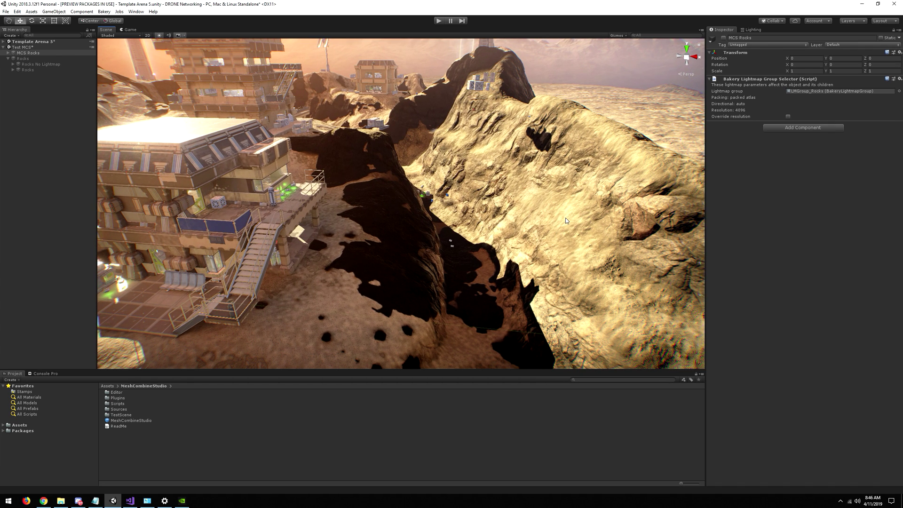
pyautogui.moveTo(563, 219); pyautogui.dragTo(547, 208, button='right')
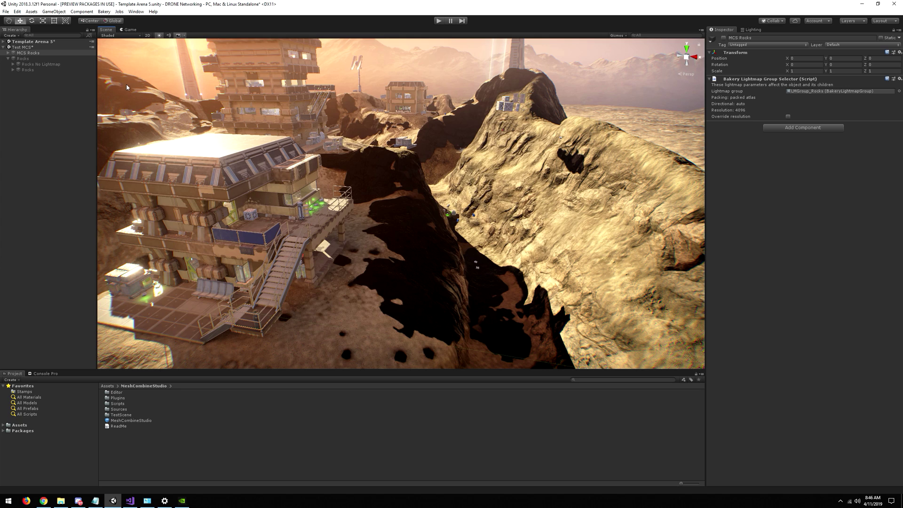
# Activate the original Rocks object in the Test MCS scene
pyautogui.click(22, 58)
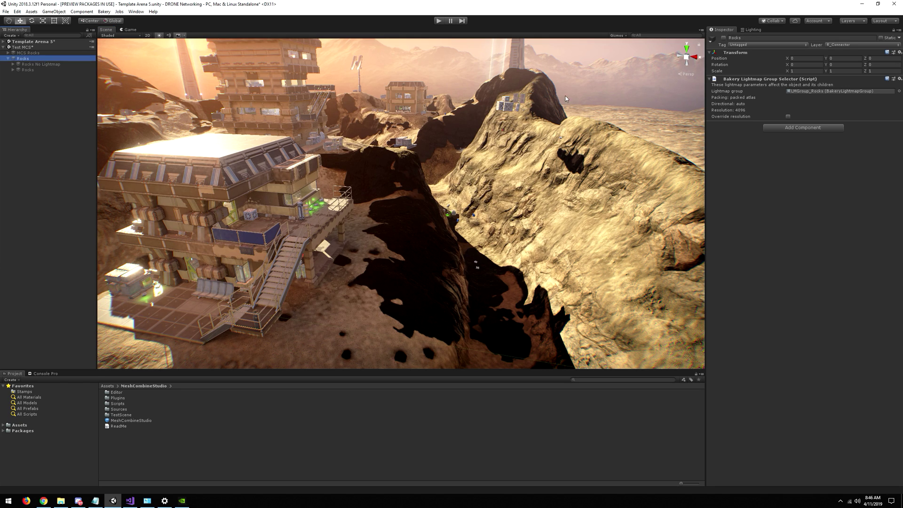
pyautogui.click(724, 37)
pyautogui.moveTo(602, 189); pyautogui.dragTo(508, 207, button='right')
# Try shifting the R_RockBig15_LOD0 (13) rock along the X axis to 63.68, and undo the move
pyautogui.click(519, 164)
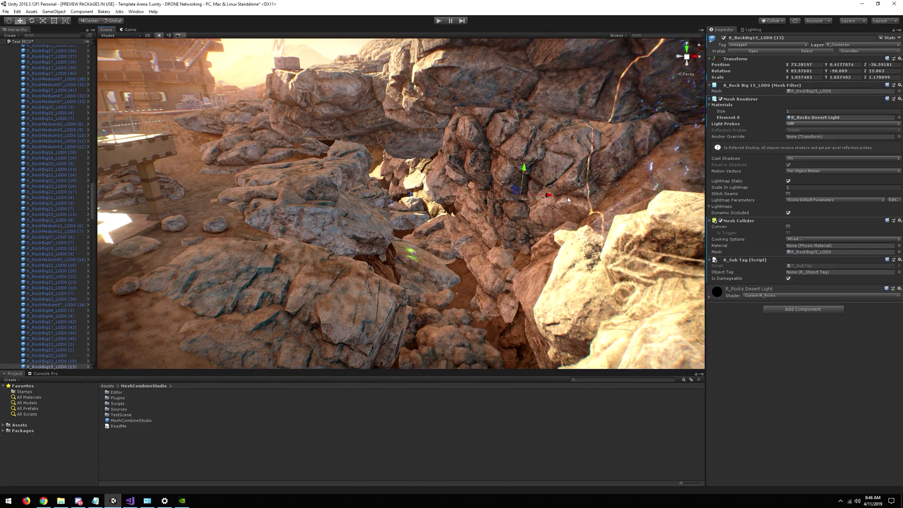
pyautogui.moveTo(549, 195); pyautogui.dragTo(380, 192)
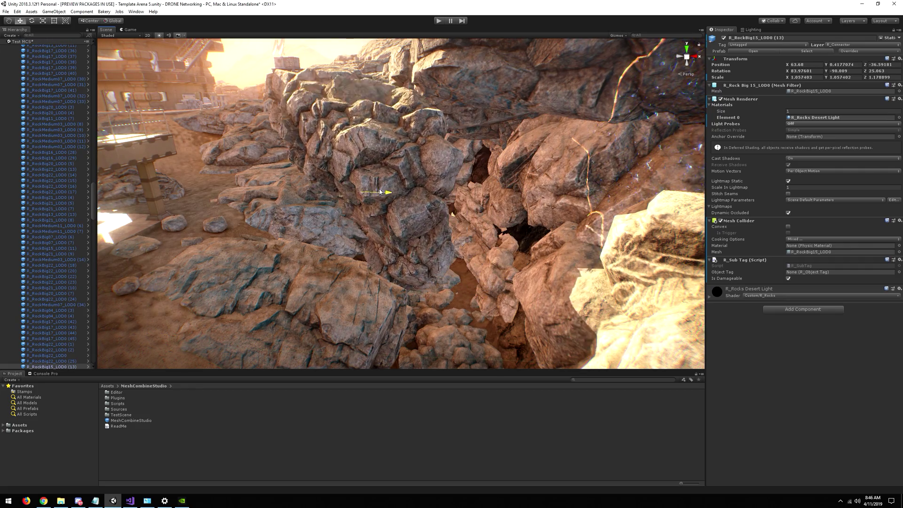
pyautogui.hotkey('ctrl', 'z')
# Try shifting the R_RockBig11_LOD0 (1) rock along the X axis to 64.18, and undo the move
pyautogui.moveTo(499, 221); pyautogui.dragTo(492, 237, button='right')
pyautogui.click(474, 257)
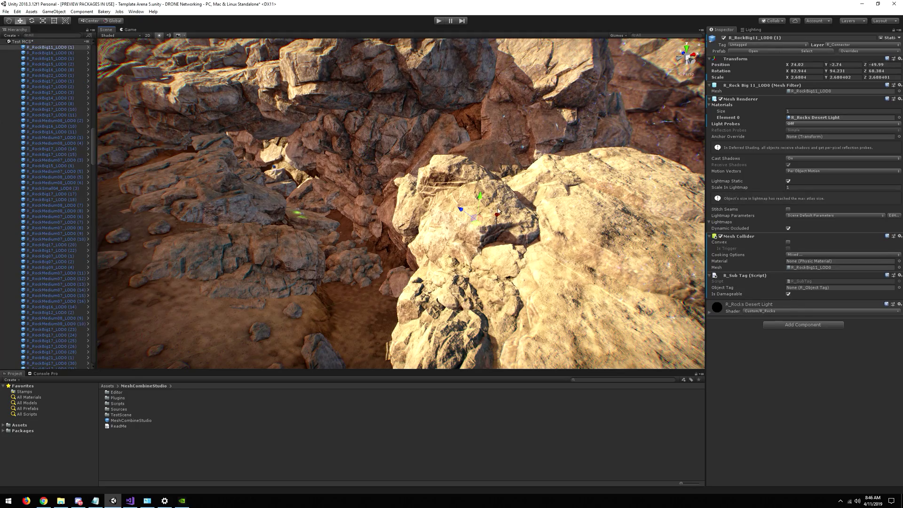
pyautogui.moveTo(498, 211); pyautogui.dragTo(400, 241)
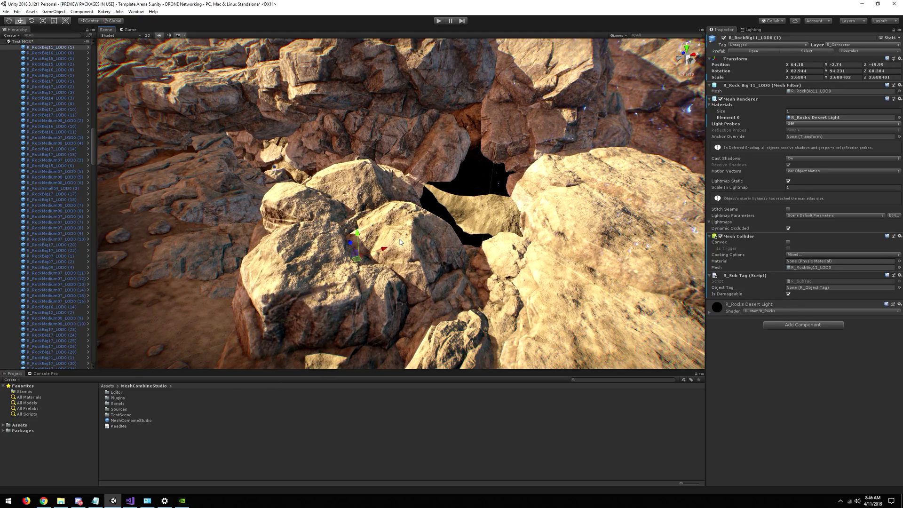
pyautogui.hotkey('ctrl', 'z')
# Display the scene in Overdraw mode and examine how the rocks overlap above and below the ground
pyautogui.moveTo(400, 239); pyautogui.dragTo(339, 190, button='right')
pyautogui.press('w')
pyautogui.click(123, 36)
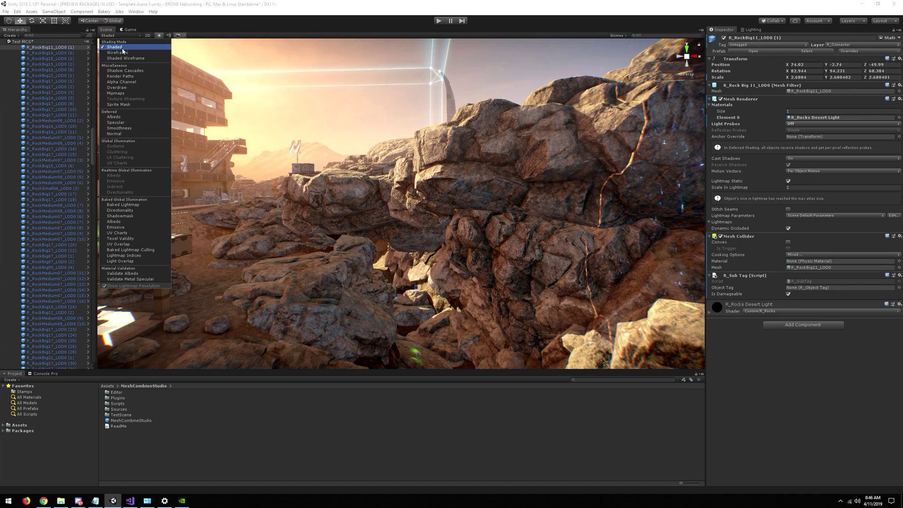
pyautogui.click(117, 88)
pyautogui.moveTo(242, 173); pyautogui.dragTo(340, 173, button='right')
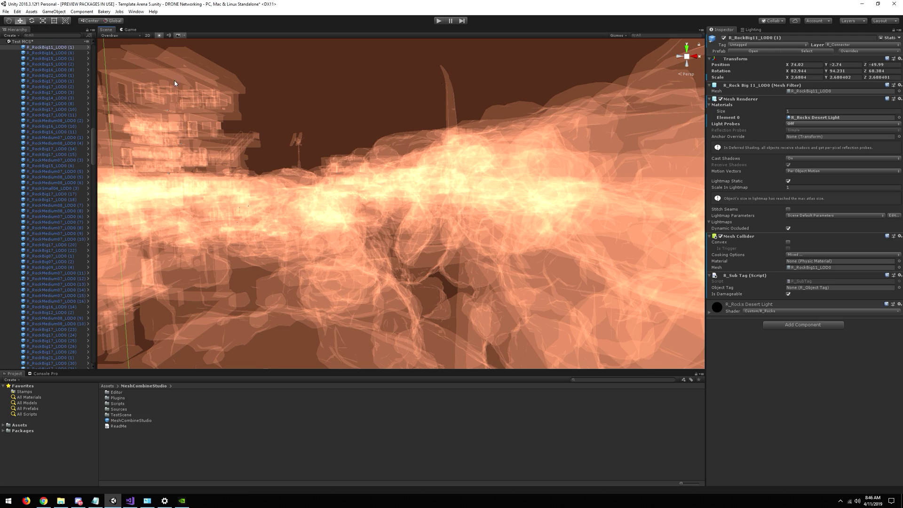
pyautogui.moveTo(174, 84); pyautogui.dragTo(338, 180, button='right')
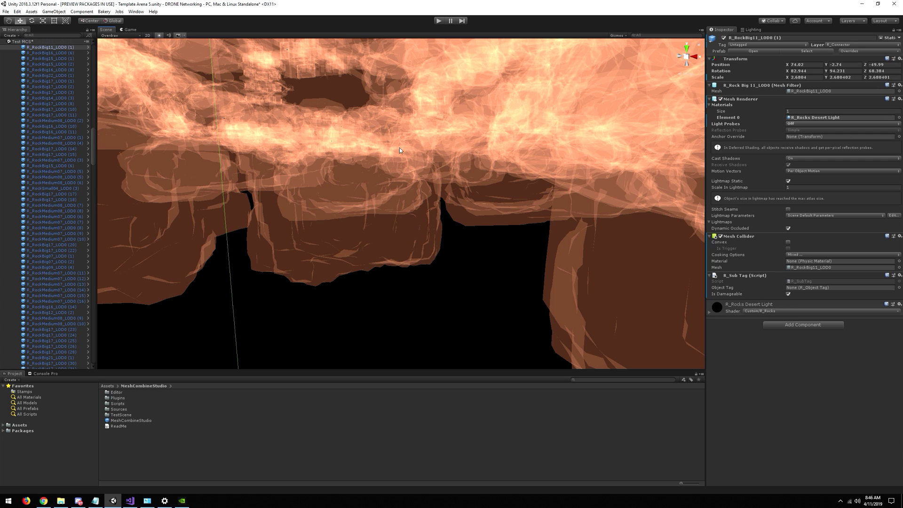
pyautogui.moveTo(403, 172); pyautogui.dragTo(462, 168, button='right')
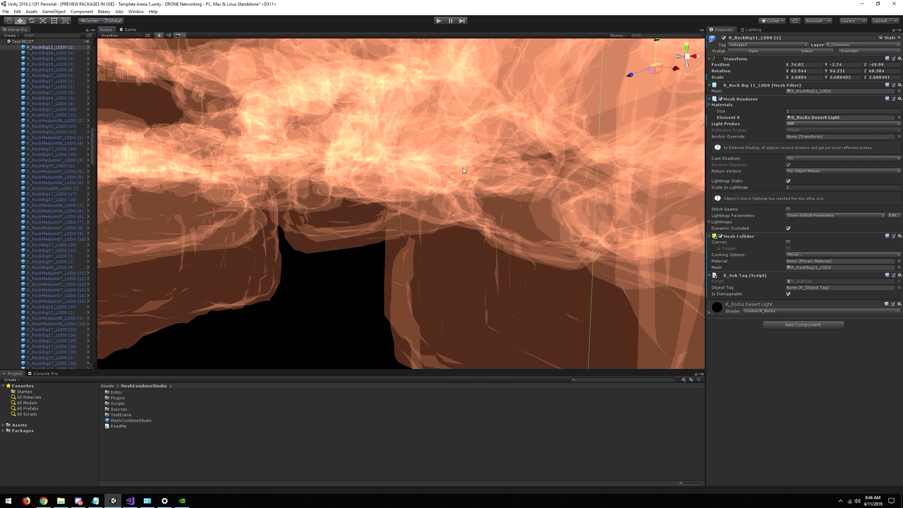
# Return the scene view to Shaded mode and inspect the rock parts hidden beneath the terrain
pyautogui.click(120, 36)
pyautogui.click(115, 47)
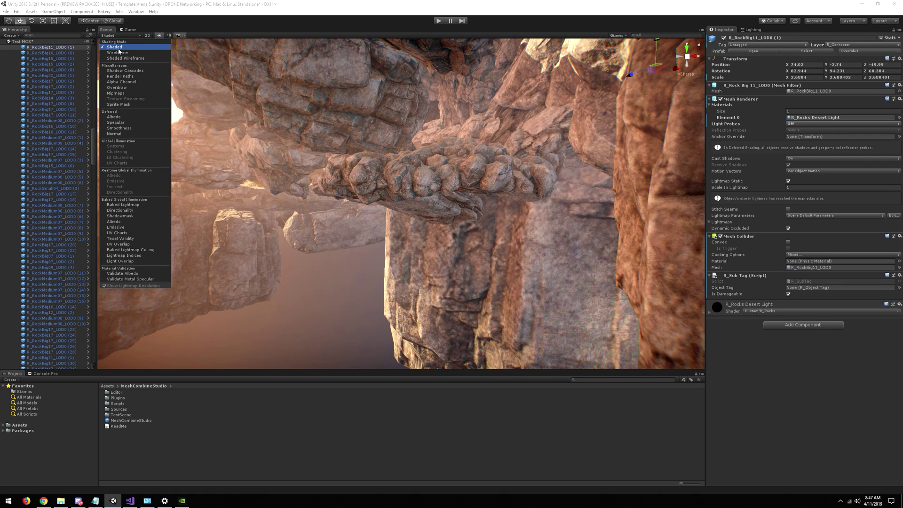
pyautogui.moveTo(471, 242)
pyautogui.mouseDown(button='right')
pyautogui.moveTo(399, 256)
pyautogui.moveTo(398, 243)
pyautogui.mouseUp(button='right')
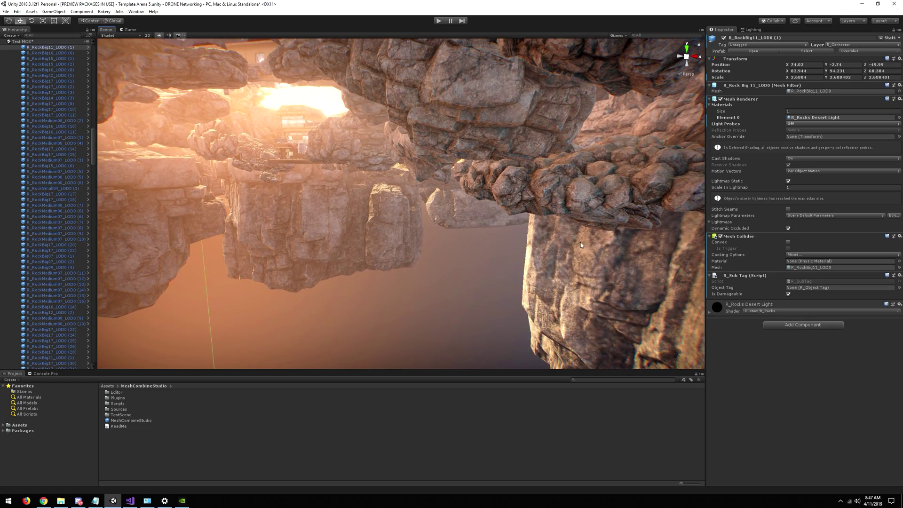
pyautogui.moveTo(491, 239)
pyautogui.mouseDown(button='right')
pyautogui.moveTo(466, 235)
pyautogui.moveTo(491, 235)
pyautogui.mouseUp(button='right')
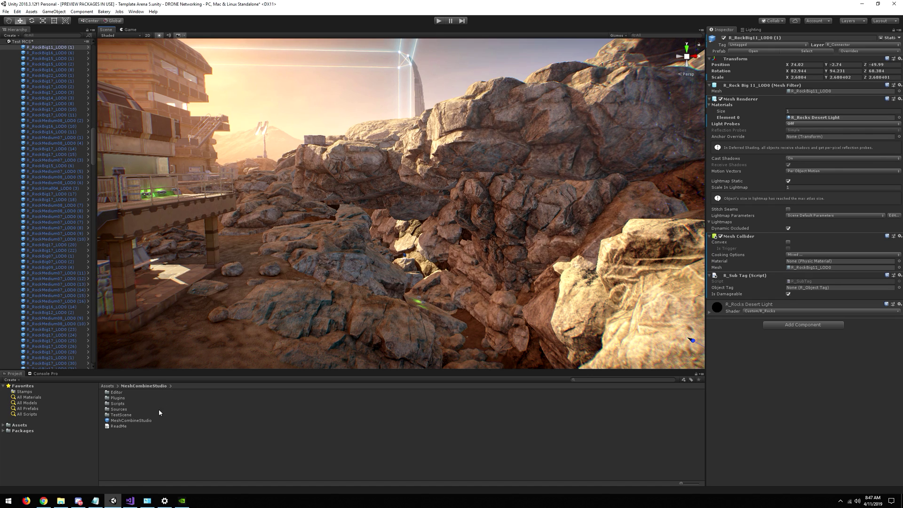
# Collapse the nested Rocks group and add the MeshCombineStudio prefab to the Test MCS scene
pyautogui.scroll(10, 21, 71)
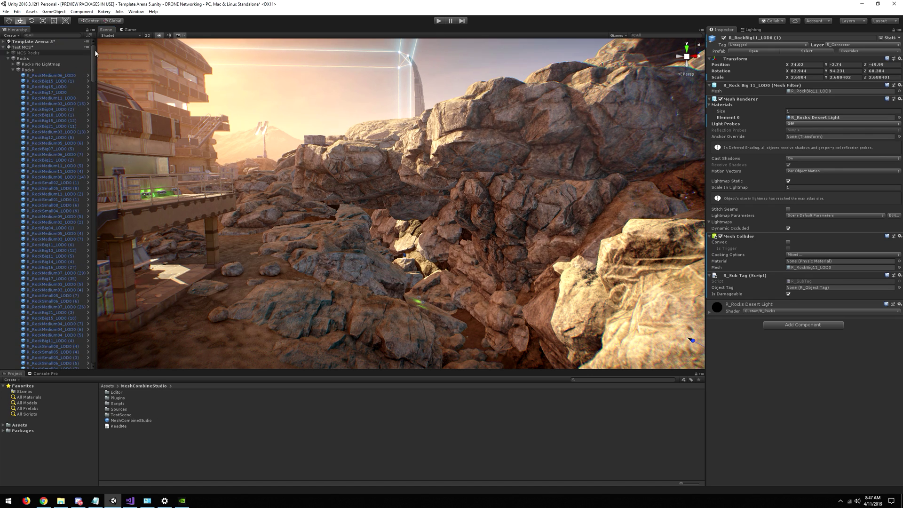
pyautogui.click(13, 70)
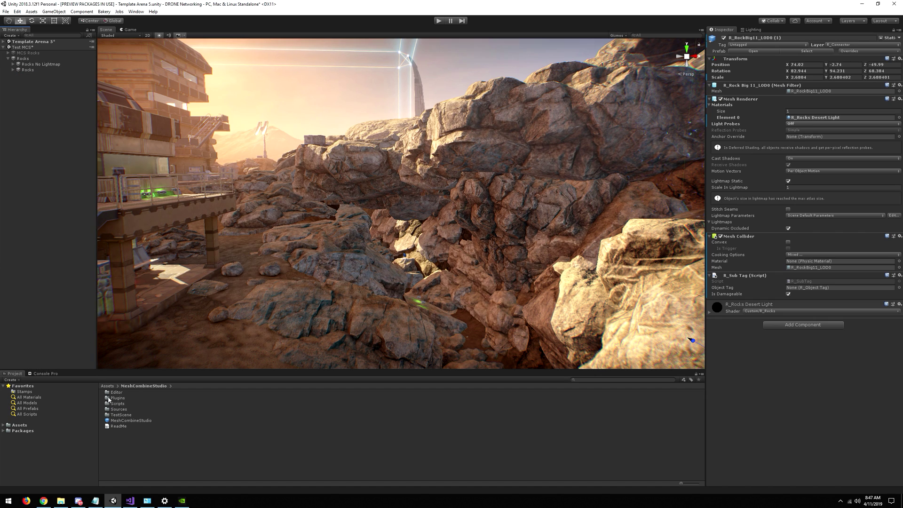
pyautogui.moveTo(124, 421); pyautogui.dragTo(56, 141)
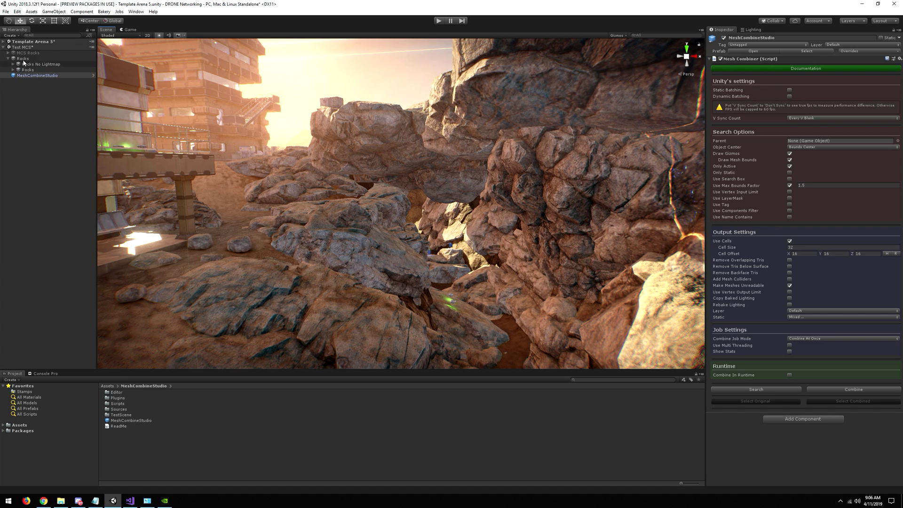
# Search for combinable meshes with Rocks as the parent and Use Max Bounds Factor disabled
pyautogui.moveTo(708, 112); pyautogui.dragTo(815, 142)
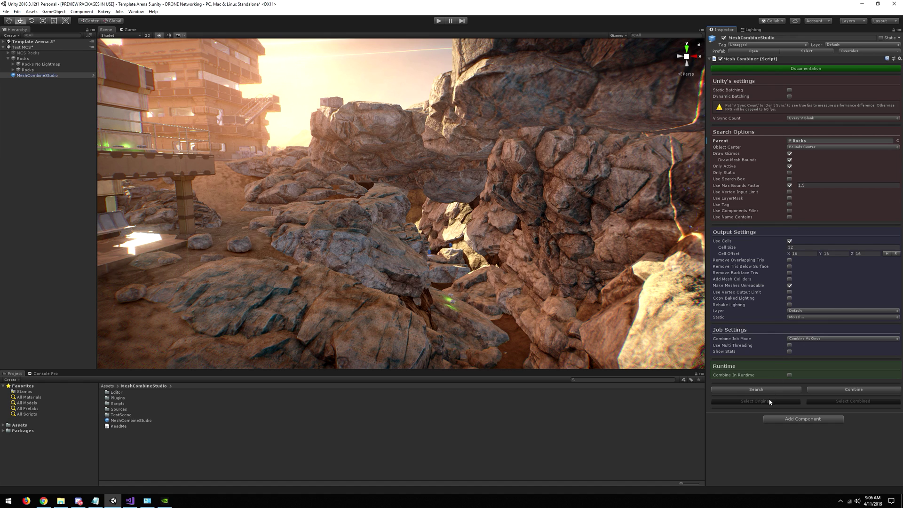
pyautogui.click(790, 186)
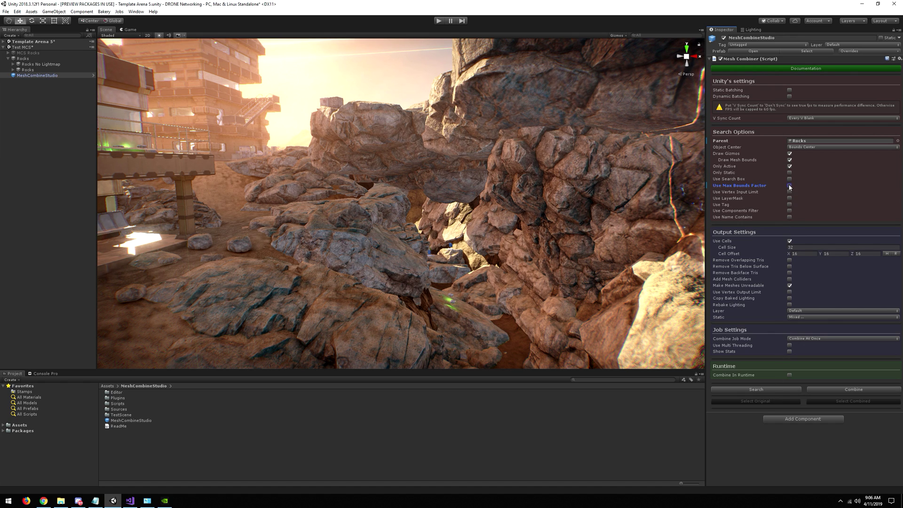
pyautogui.click(763, 390)
pyautogui.moveTo(451, 241); pyautogui.dragTo(452, 242, button='right')
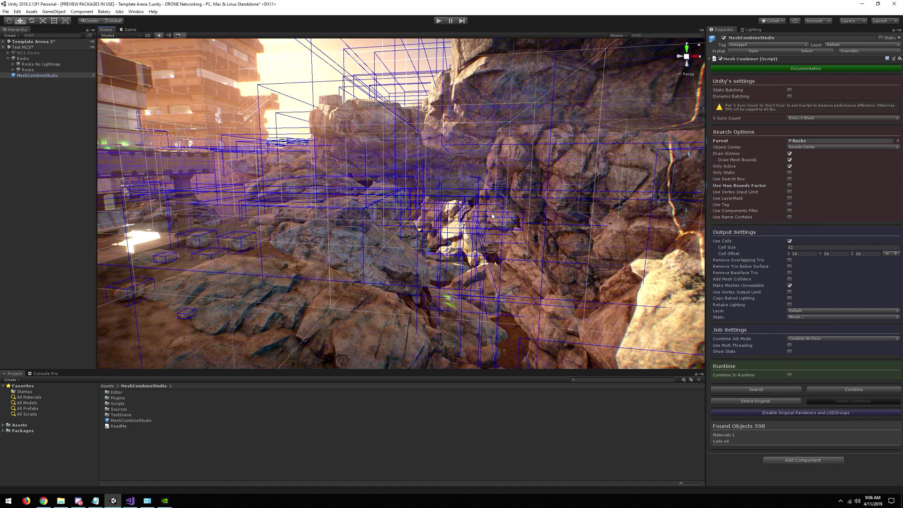
# Disable Draw Mesh Bounds and view the cell grid over the whole arena
pyautogui.click(790, 160)
pyautogui.moveTo(584, 202)
pyautogui.mouseDown(button='right')
pyautogui.moveTo(539, 196)
pyautogui.moveTo(518, 204)
pyautogui.moveTo(420, 179)
pyautogui.mouseUp(button='right')
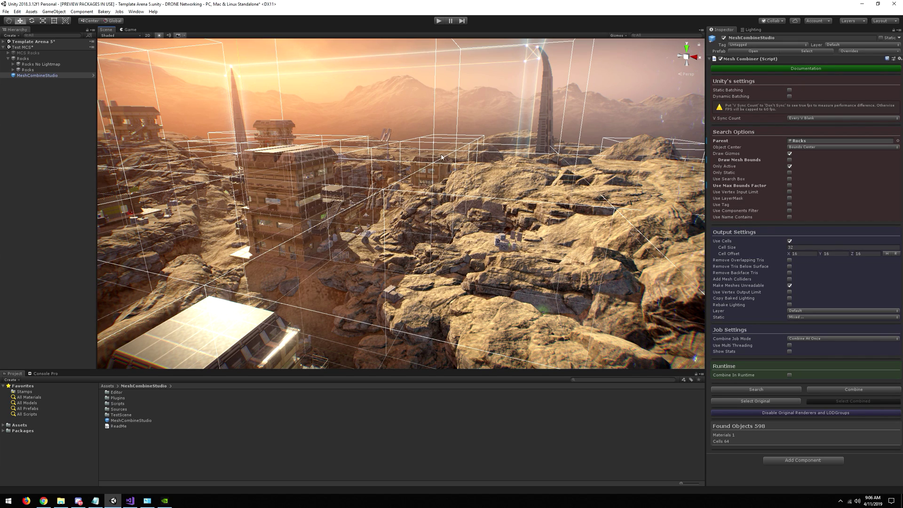
pyautogui.moveTo(472, 183); pyautogui.dragTo(441, 207, button='right')
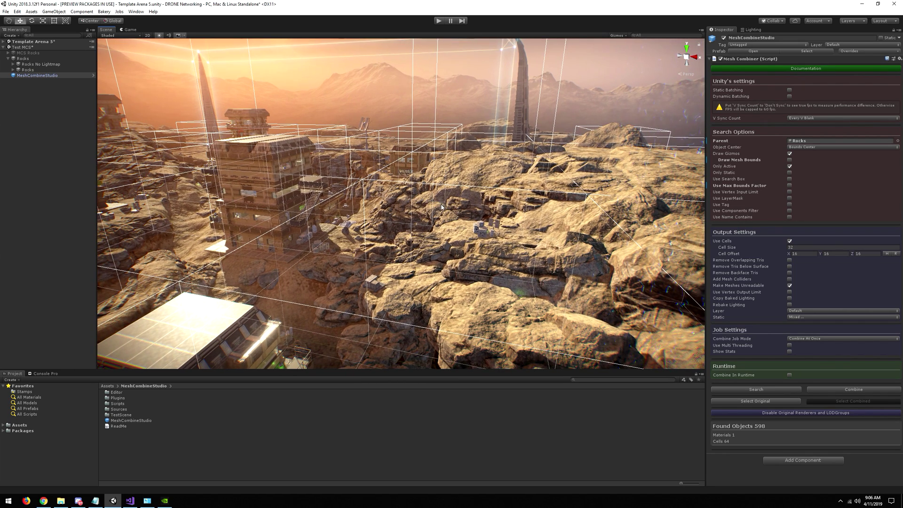
# Combine the found rock meshes with Use Multi Threading enabled, and review the batch statistics and combined rocks
pyautogui.click(789, 346)
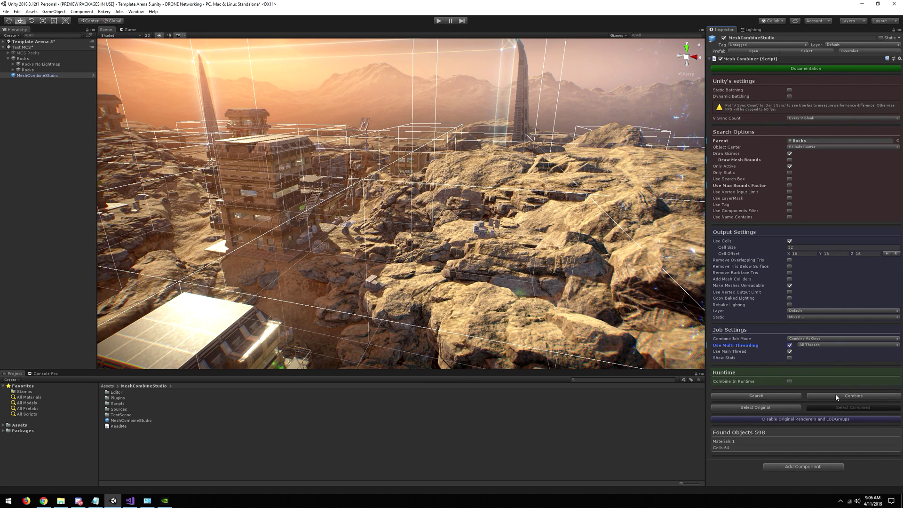
pyautogui.click(835, 395)
pyautogui.scroll(-3, 781, 443)
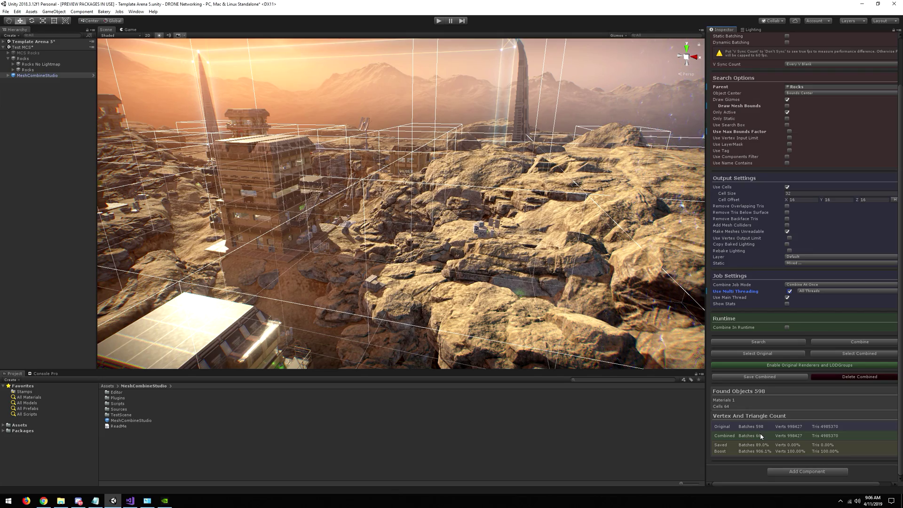
pyautogui.moveTo(557, 317); pyautogui.dragTo(408, 174, button='right')
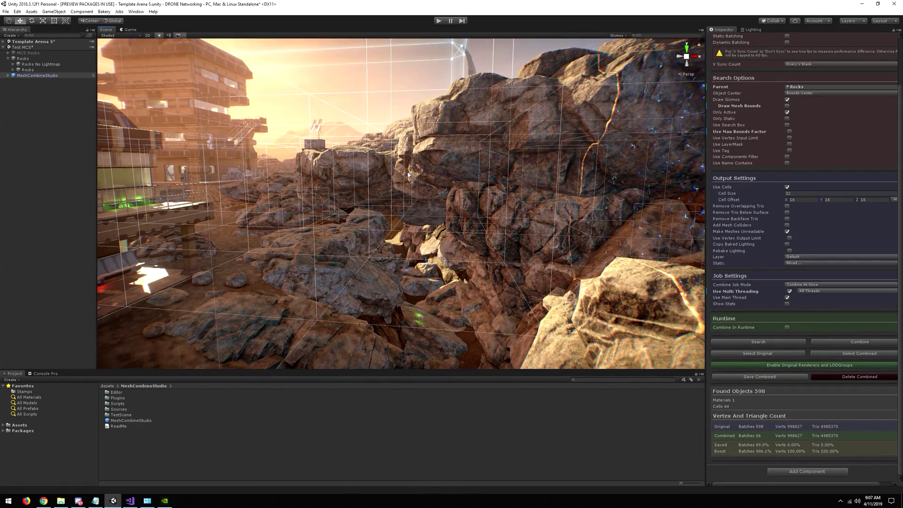
# Display the scene in Overdraw mode and enable Remove Overlapping Tris in the Mesh Combine Studio output settings
pyautogui.click(123, 36)
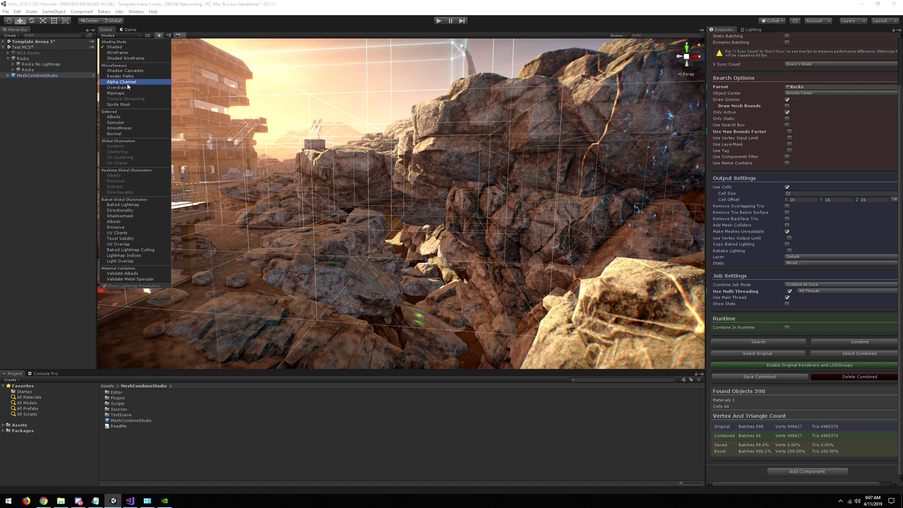
pyautogui.click(129, 87)
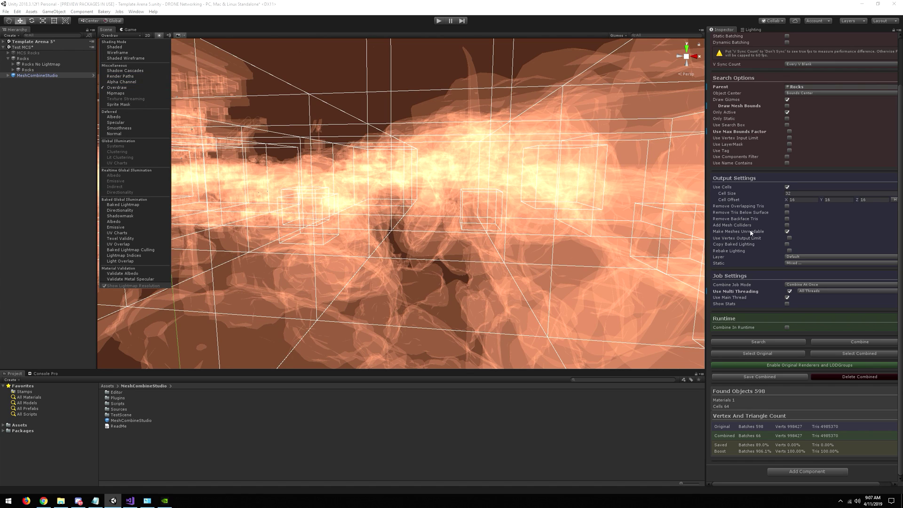
pyautogui.click(787, 207)
pyautogui.click(787, 207)
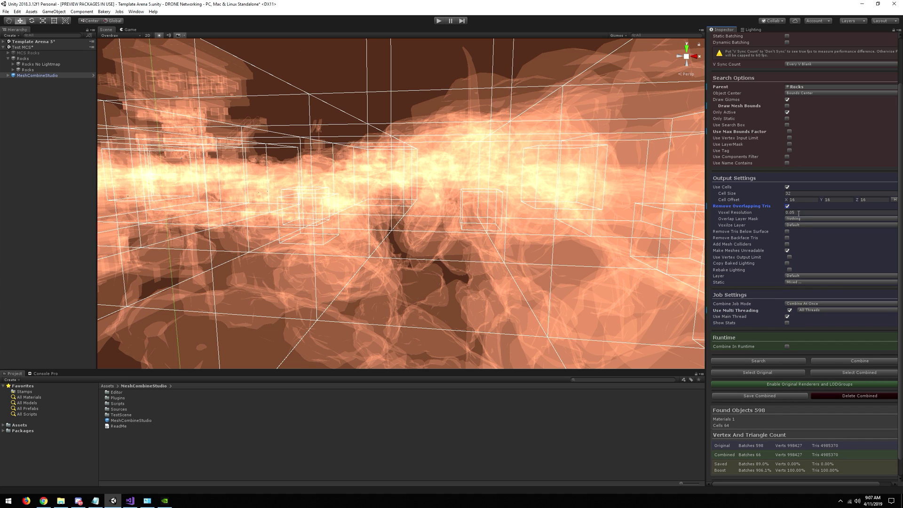
# Assign the parent Rocks group and all its child objects to the R_Connector layer
pyautogui.click(26, 58)
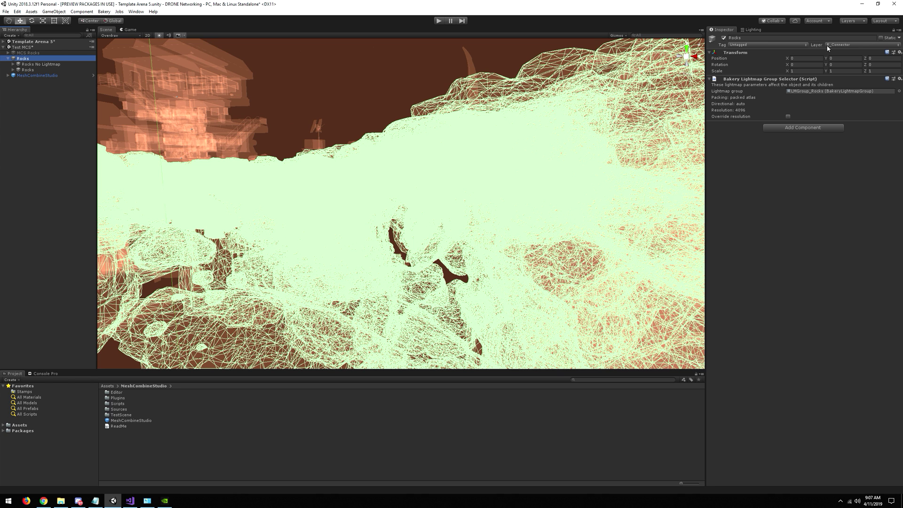
pyautogui.click(828, 48)
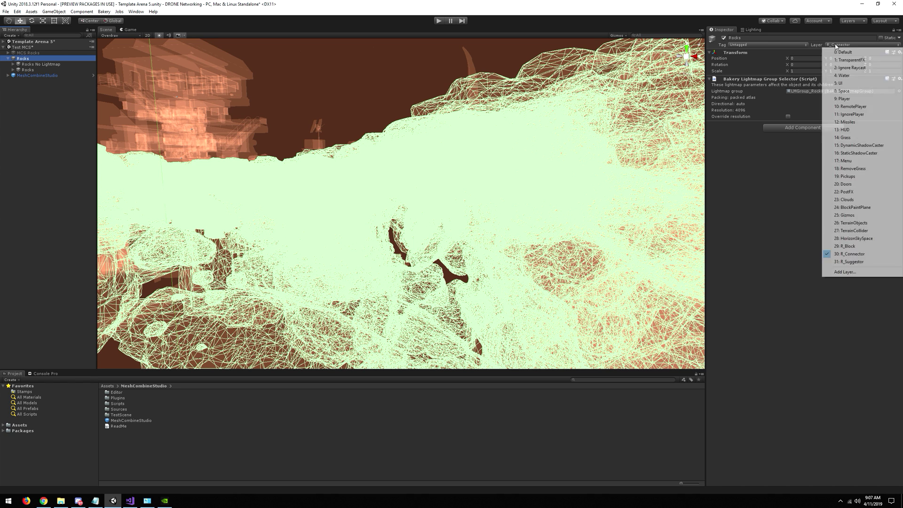
pyautogui.click(853, 254)
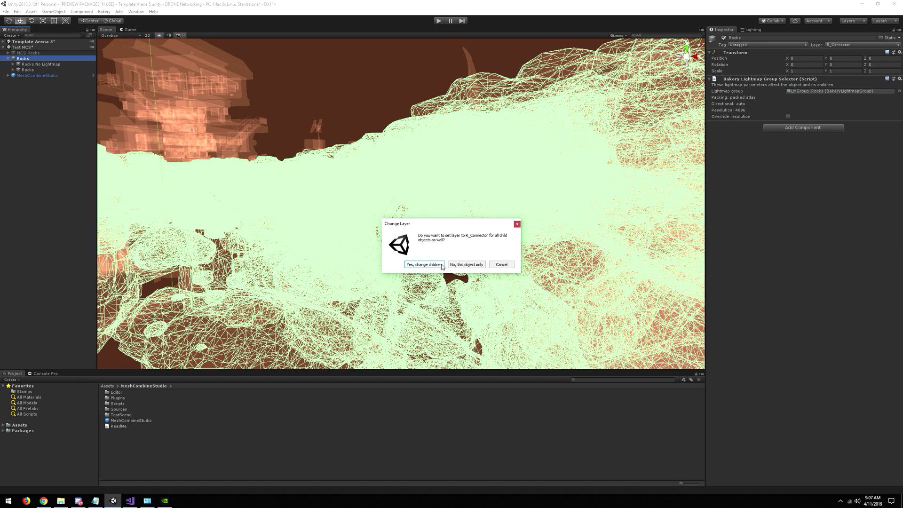
pyautogui.click(426, 264)
# Set MeshCombineStudio's Overlap Layer Mask to R_Connector and its Voxelize Layer to R_Suggestor
pyautogui.click(63, 75)
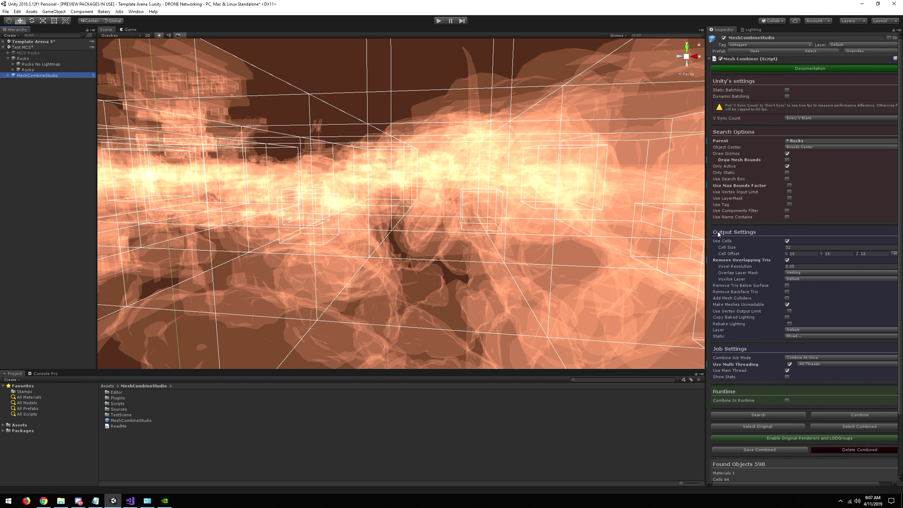
pyautogui.click(801, 272)
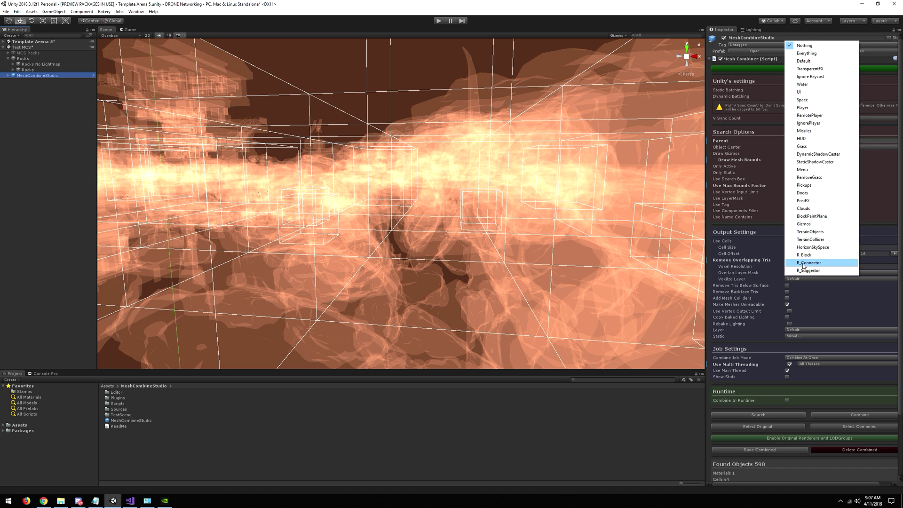
pyautogui.click(804, 265)
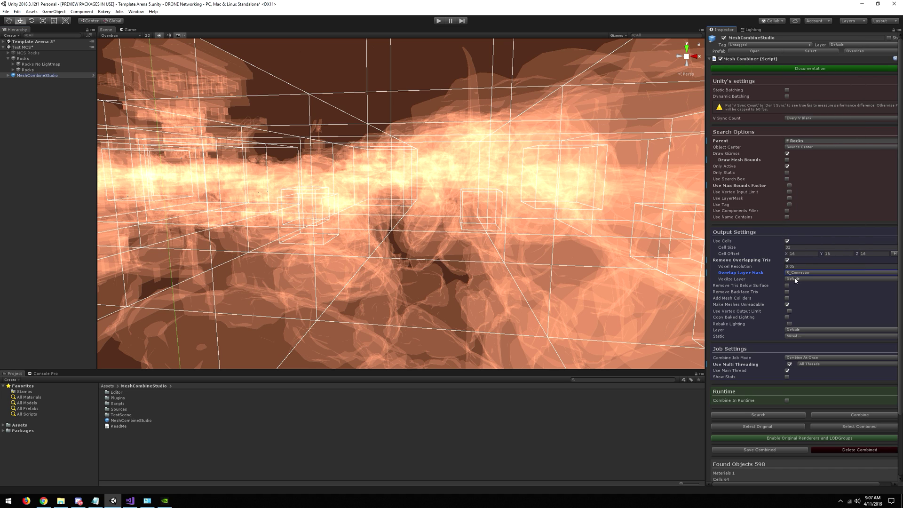
pyautogui.click(795, 279)
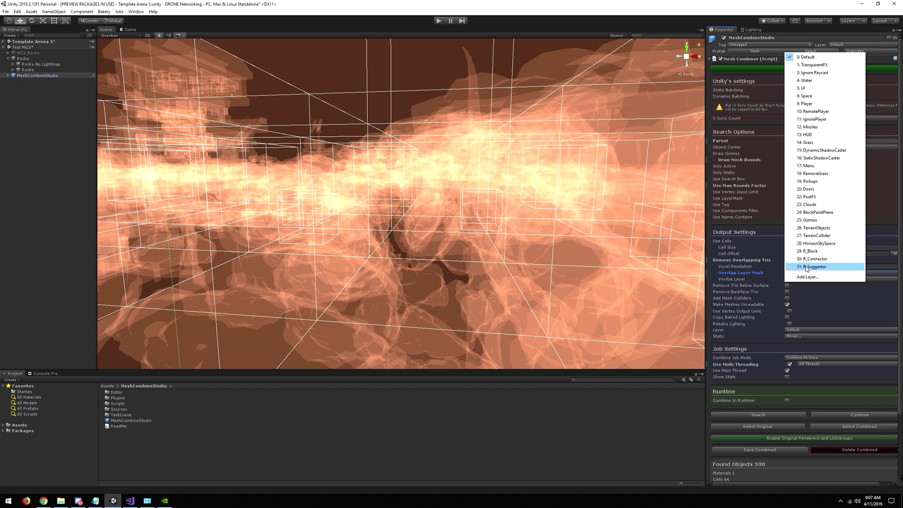
pyautogui.click(806, 267)
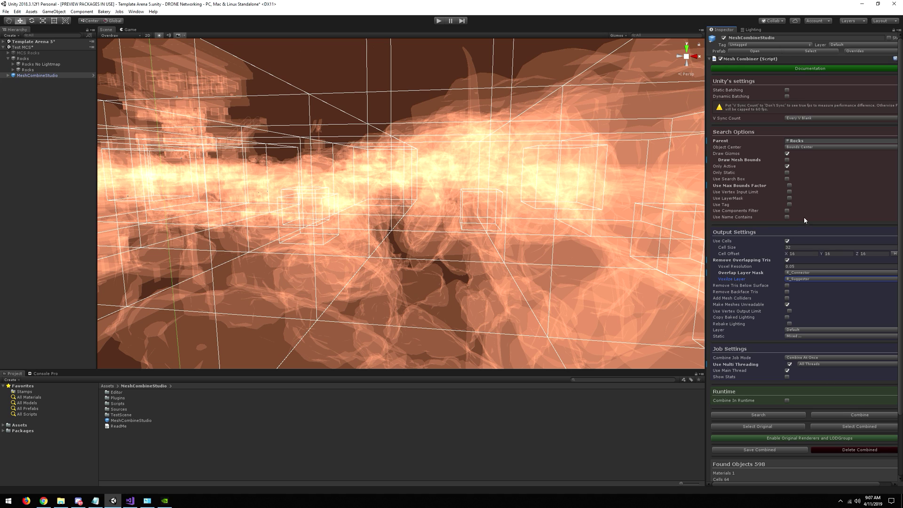
# Disable Draw Gizmos and recombine the rocks with overlapping triangles removed, reviewing the vertex and triangle statistics
pyautogui.click(786, 153)
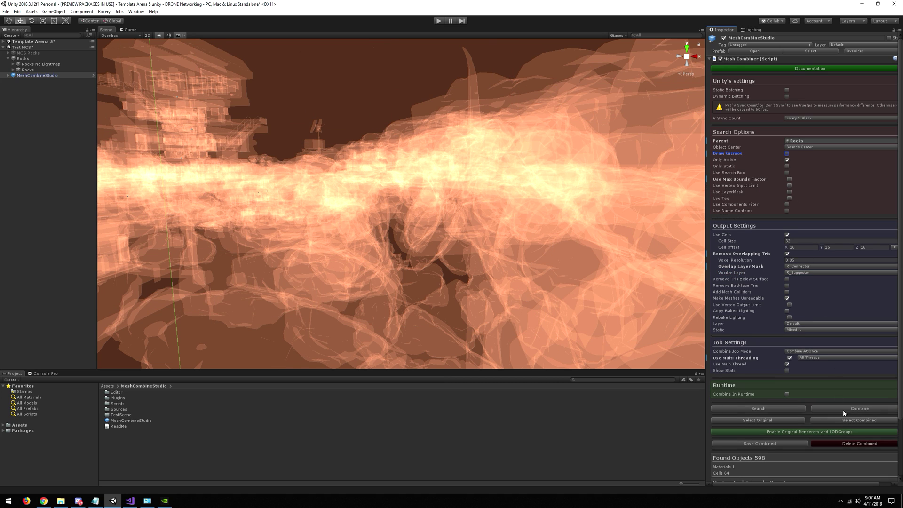
pyautogui.scroll(-3, 846, 399)
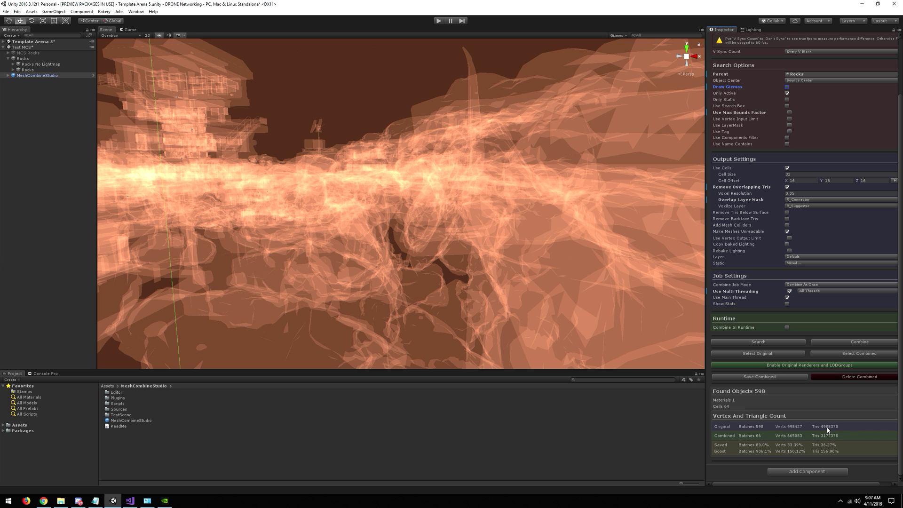
pyautogui.press('s')
pyautogui.moveTo(571, 267); pyautogui.dragTo(588, 263, button='right')
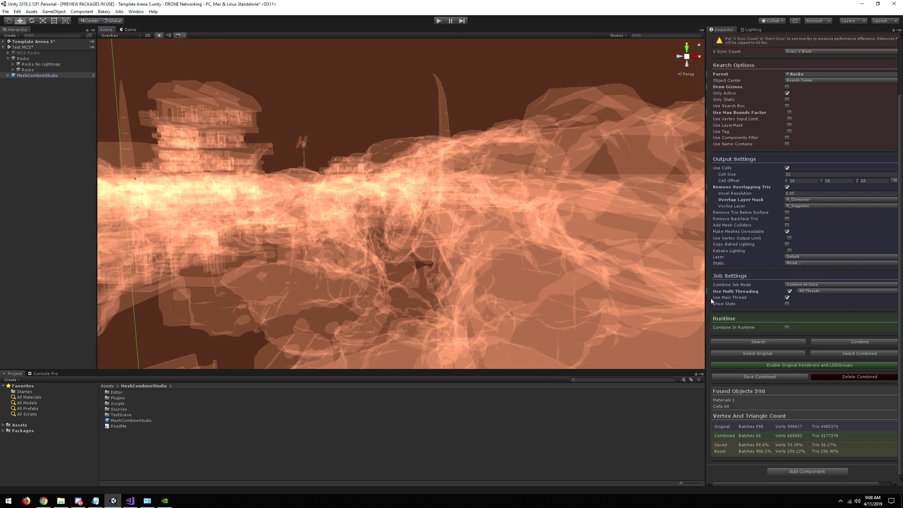
# Toggle the original renderers on and off to compare overdraw between the original and combined rocks
pyautogui.click(791, 367)
pyautogui.click(790, 366)
pyautogui.moveTo(508, 240); pyautogui.dragTo(458, 218, button='right')
# Return the scene display to Shaded mode and inspect the combined rocks up close
pyautogui.click(113, 35)
pyautogui.click(113, 48)
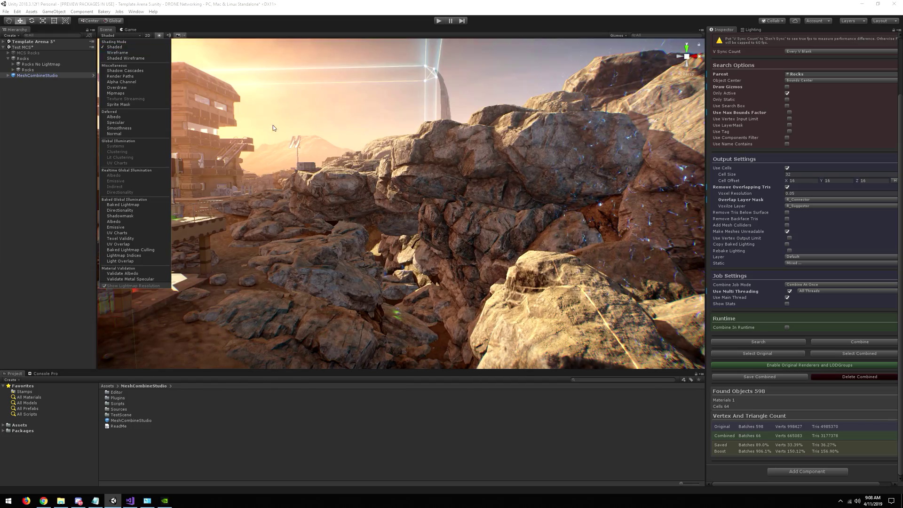
pyautogui.moveTo(329, 163); pyautogui.dragTo(468, 211, button='right')
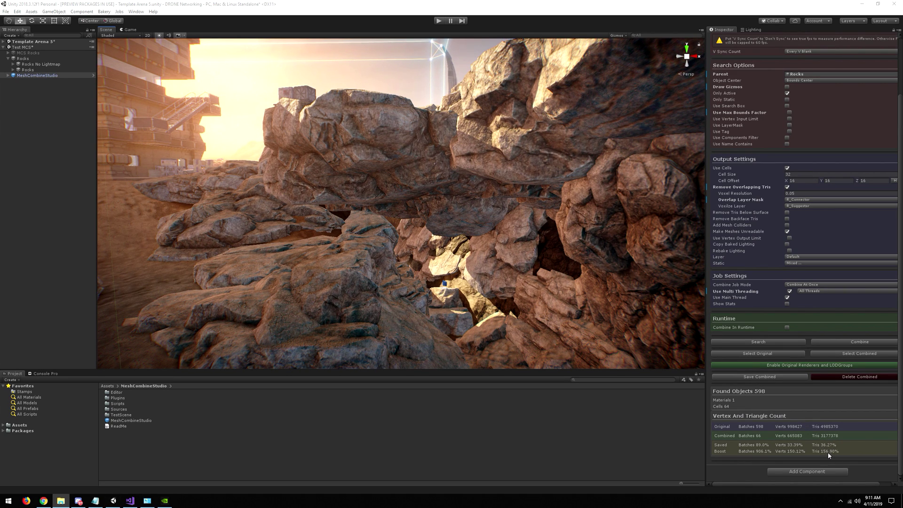
pyautogui.moveTo(454, 264); pyautogui.dragTo(451, 264, button='right')
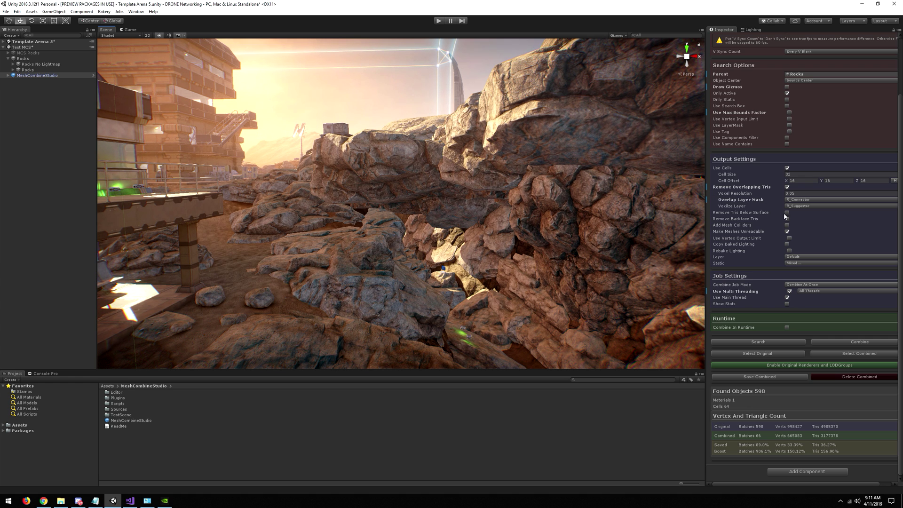
# Enable Remove Tris Below Surface and set its Surface Layer Mask to HorizonSkySpace
pyautogui.click(787, 213)
pyautogui.moveTo(460, 263); pyautogui.dragTo(642, 263, button='right')
pyautogui.click(793, 219)
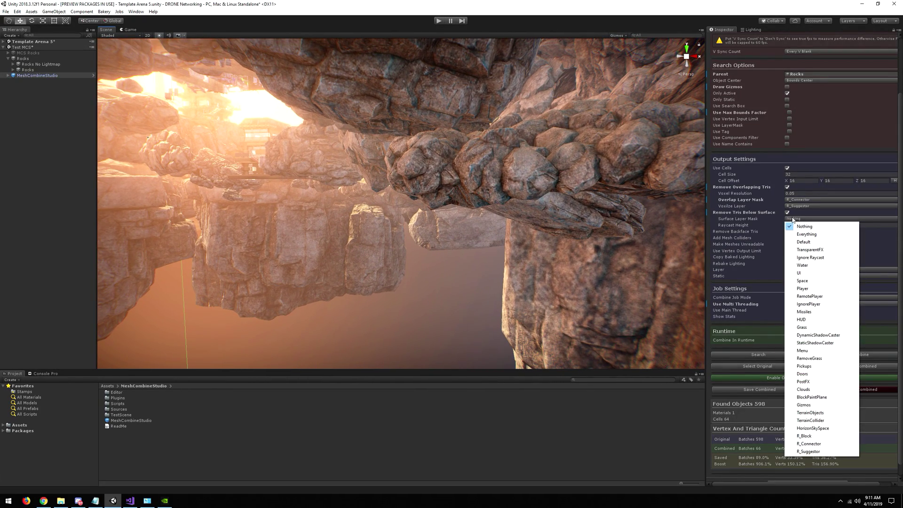
pyautogui.click(807, 428)
# Recombine the rocks with triangles below the surface removed, and inspect the result from underneath the terrain
pyautogui.moveTo(475, 276); pyautogui.dragTo(246, 198, button='right')
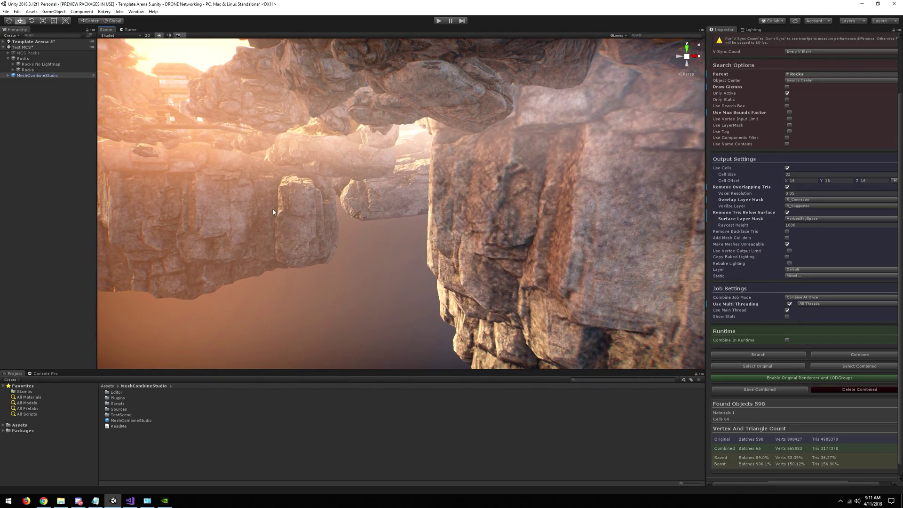
pyautogui.click(828, 356)
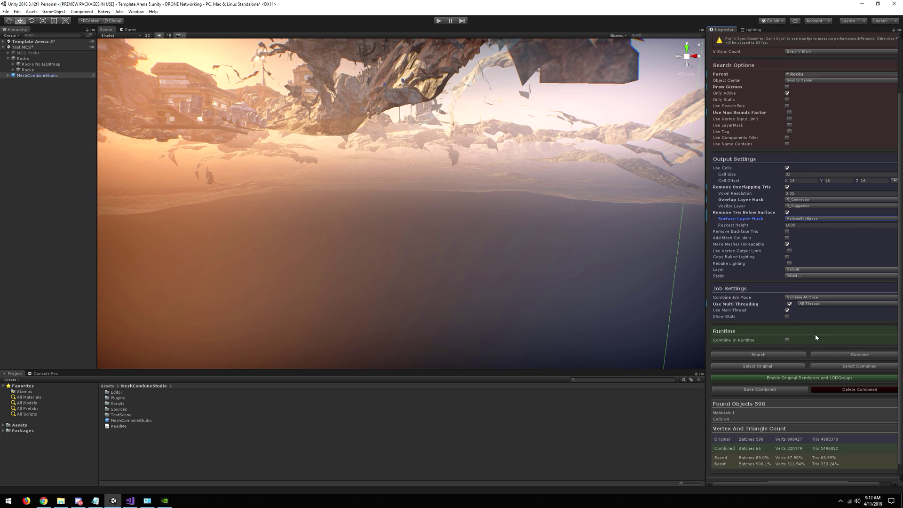
pyautogui.moveTo(550, 277); pyautogui.dragTo(497, 252, button='right')
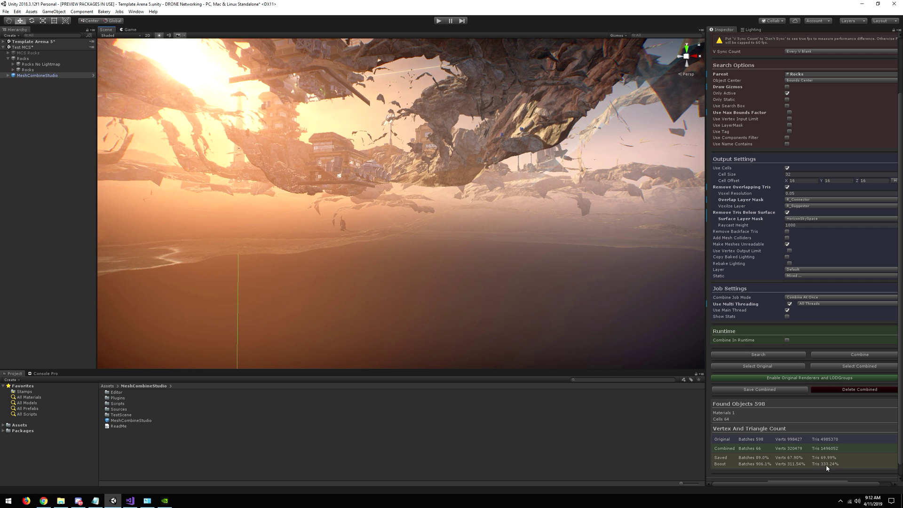
pyautogui.moveTo(554, 298)
pyautogui.mouseDown(button='right')
pyautogui.moveTo(510, 252)
pyautogui.moveTo(447, 254)
pyautogui.moveTo(480, 262)
pyautogui.mouseUp(button='right')
# Compare the original and newly combined rocks in Overdraw mode by toggling the original renderers on and off
pyautogui.click(122, 35)
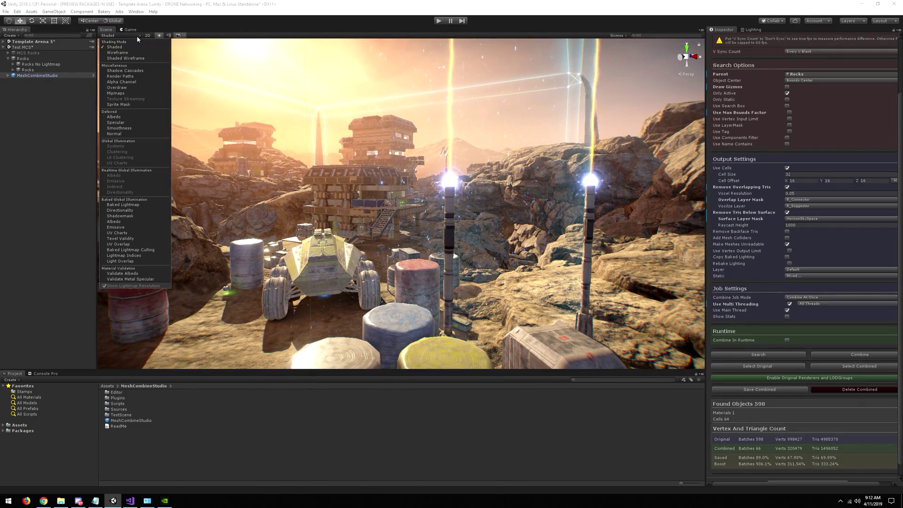
pyautogui.click(116, 87)
pyautogui.moveTo(282, 157); pyautogui.dragTo(292, 155, button='right')
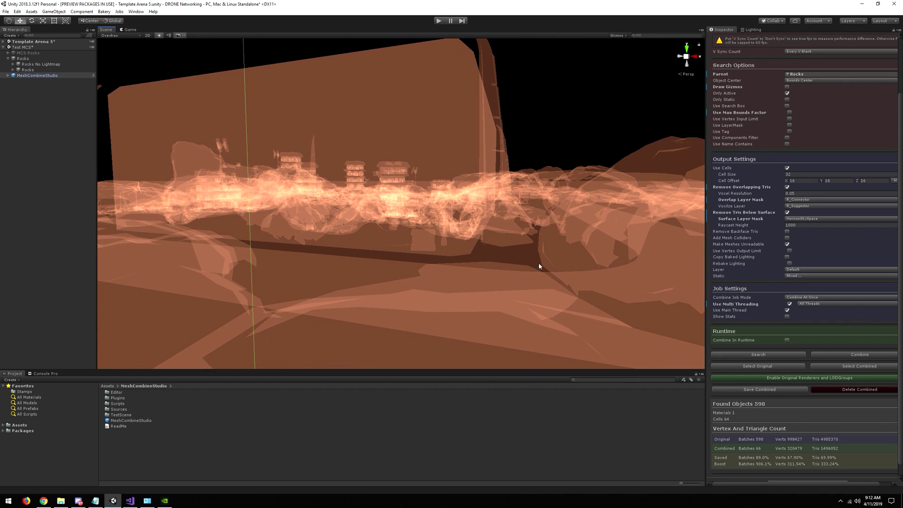
pyautogui.click(762, 378)
pyautogui.moveTo(419, 268); pyautogui.dragTo(412, 248, button='right')
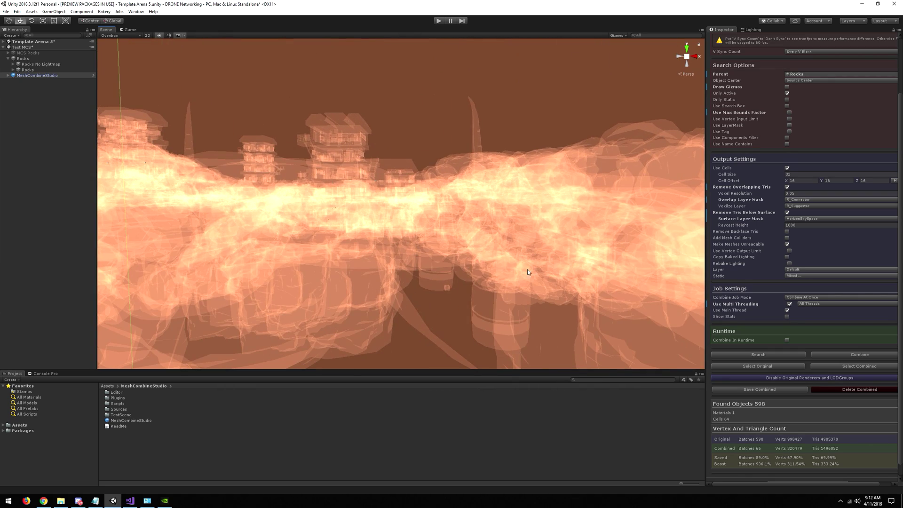
pyautogui.click(771, 378)
pyautogui.moveTo(376, 214)
pyautogui.mouseDown(button='right')
pyautogui.moveTo(321, 213)
pyautogui.moveTo(425, 222)
pyautogui.mouseUp(button='right')
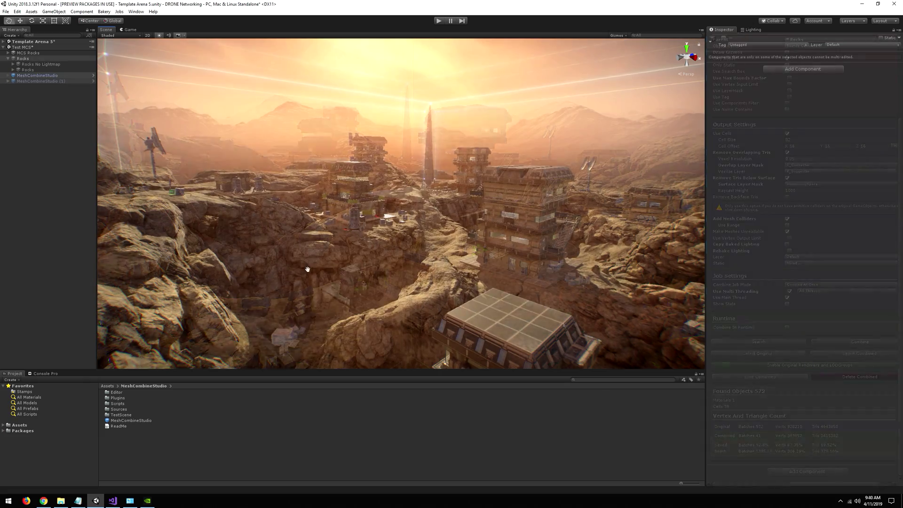
# Examine the combined rock formations around the arena's buildings and canyon from several viewpoints
pyautogui.moveTo(310, 268); pyautogui.dragTo(454, 268, button='right')
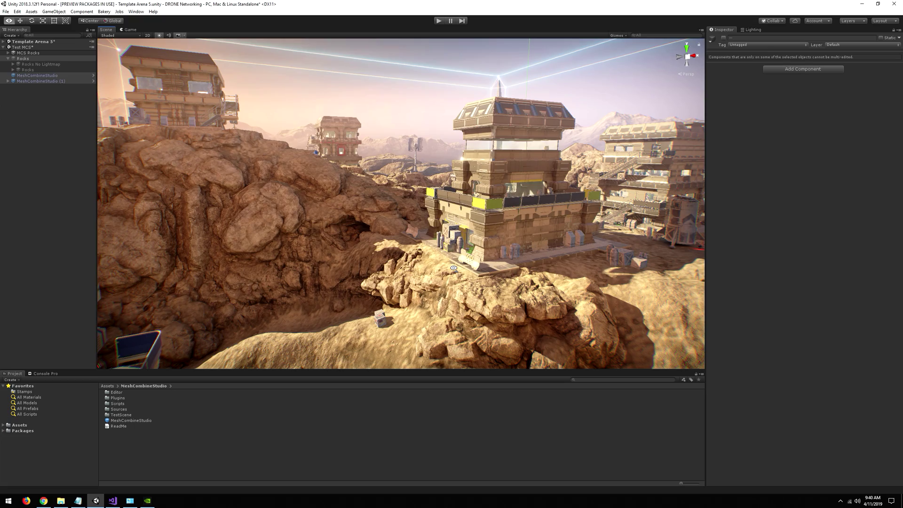
pyautogui.moveTo(454, 269); pyautogui.dragTo(360, 284, button='right')
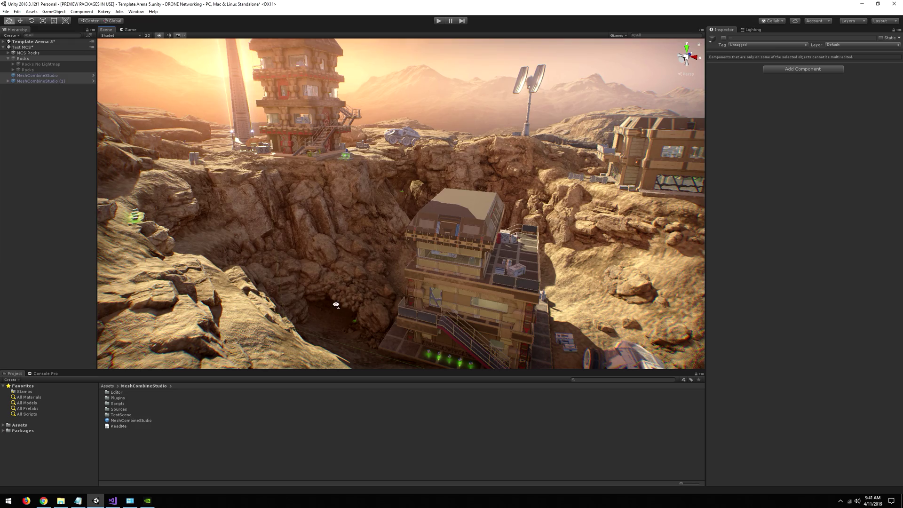
pyautogui.moveTo(335, 305); pyautogui.dragTo(742, 282, button='right')
pyautogui.moveTo(783, 288); pyautogui.dragTo(783, 290, button='right')
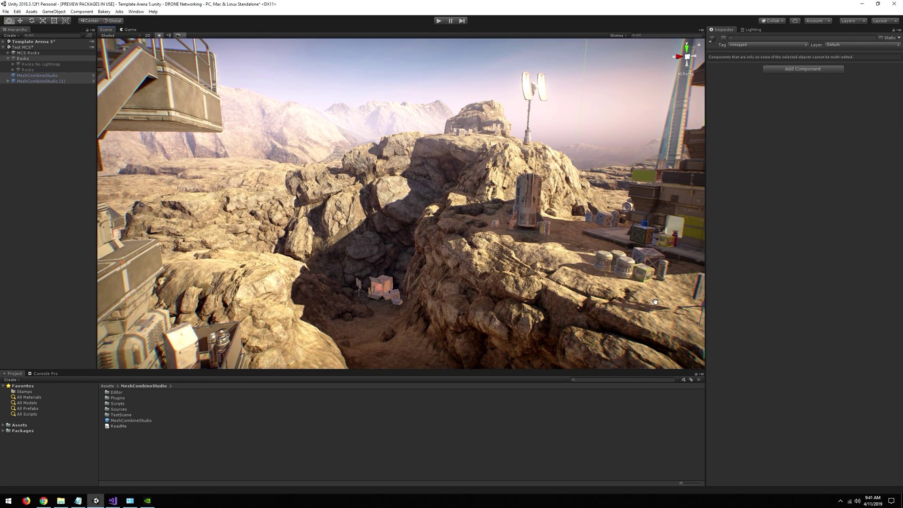